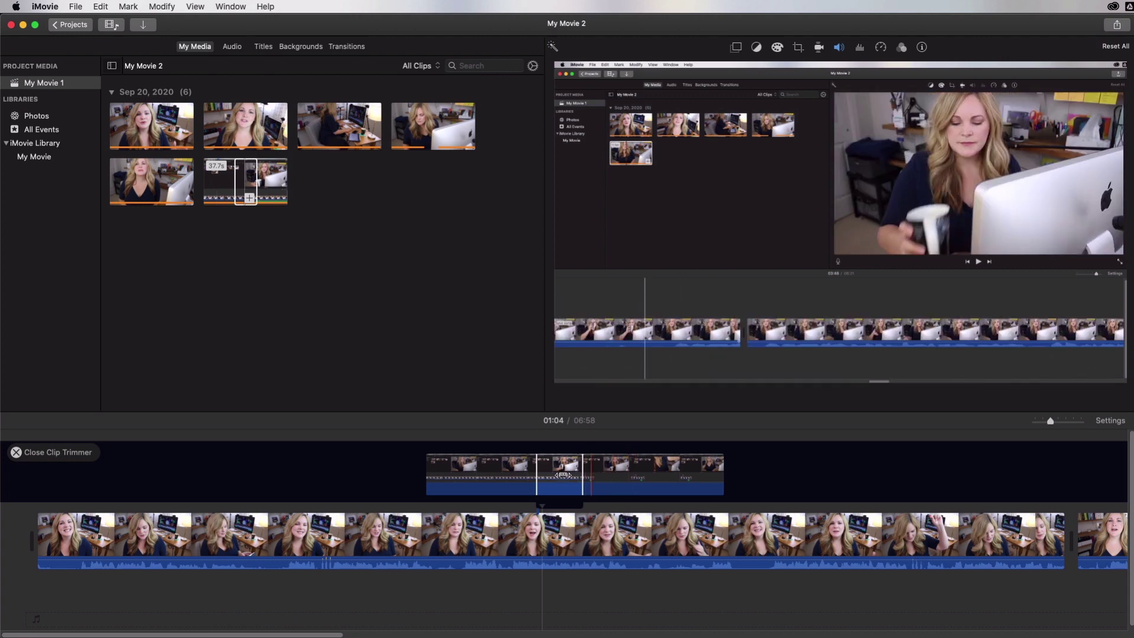
# Step: Slide the short clip's filmstrip in the Clip Trimmer so it uses a different stretch of footage
pyautogui.moveTo(560, 474); pyautogui.dragTo(525, 475)
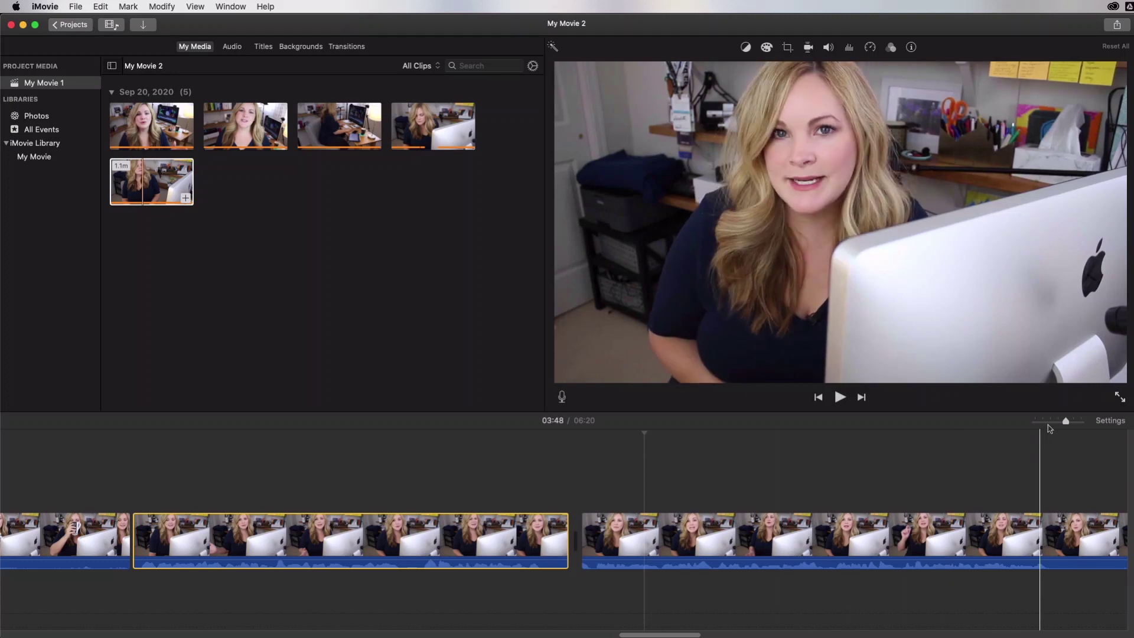
# Step: Zoom the timeline in, then trim the pause off the first clip's end and the next clip's start
pyautogui.moveTo(1067, 421); pyautogui.dragTo(1074, 420)
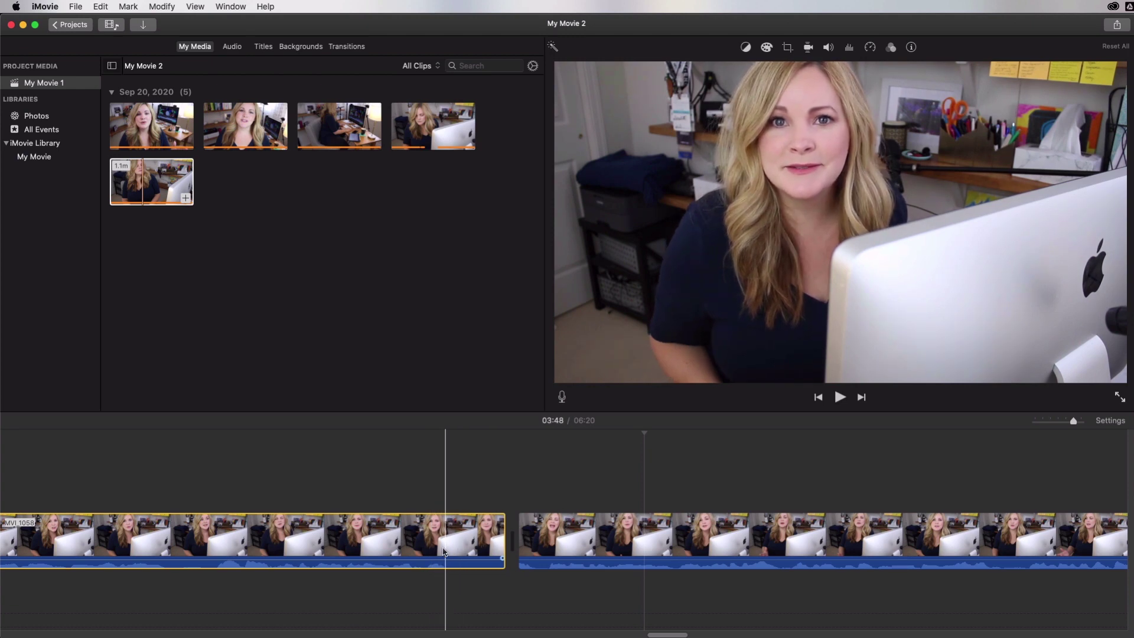
pyautogui.moveTo(503, 541); pyautogui.dragTo(446, 544)
pyautogui.click(472, 555)
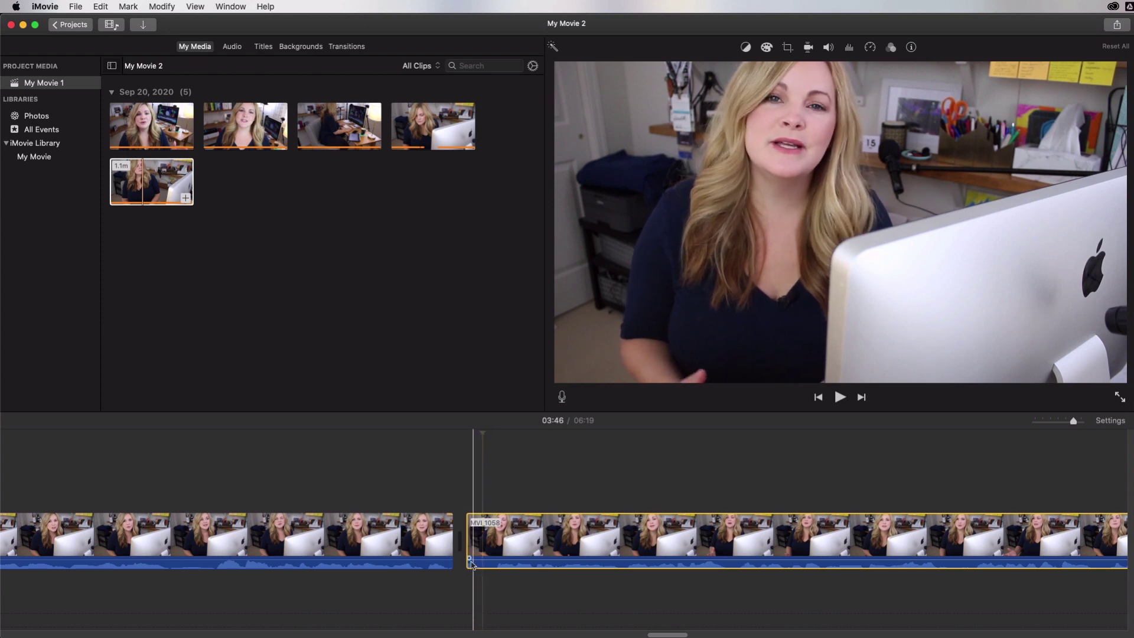
pyautogui.moveTo(470, 542); pyautogui.dragTo(492, 541)
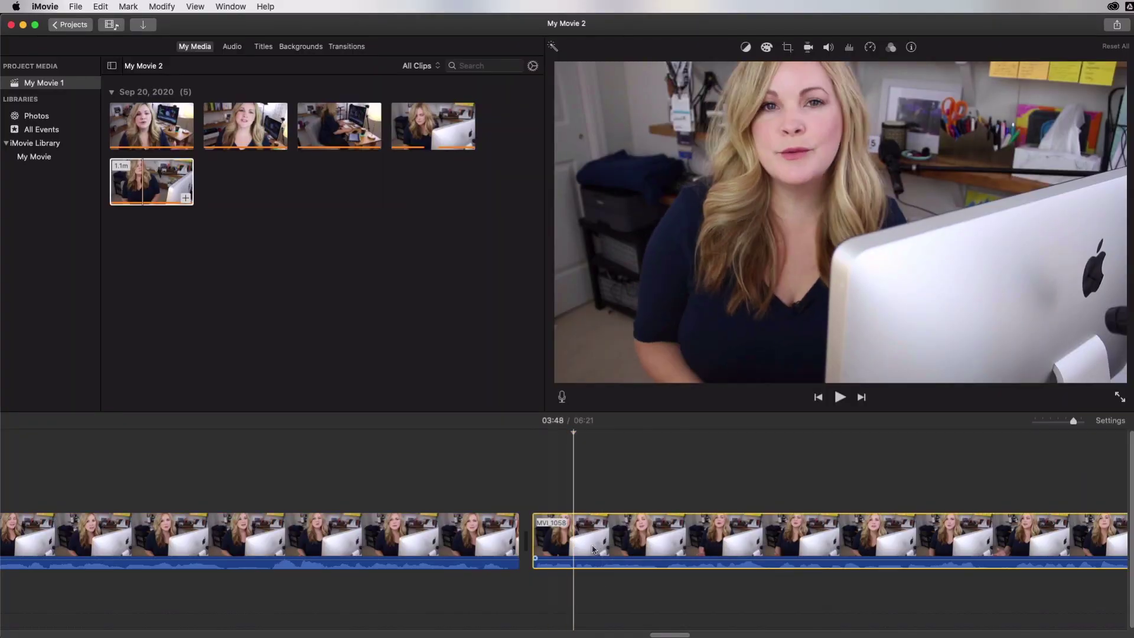
# Step: Detach the MVI_1058 clip's audio and split the clip at the playhead at 3:48
pyautogui.rightClick(564, 539)
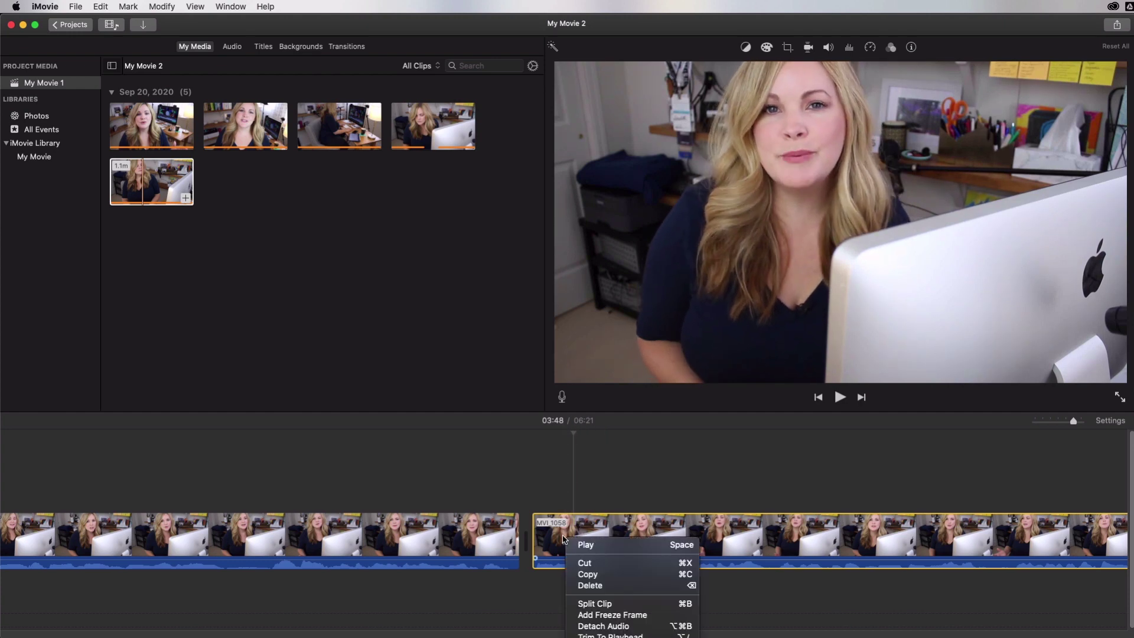
pyautogui.click(585, 624)
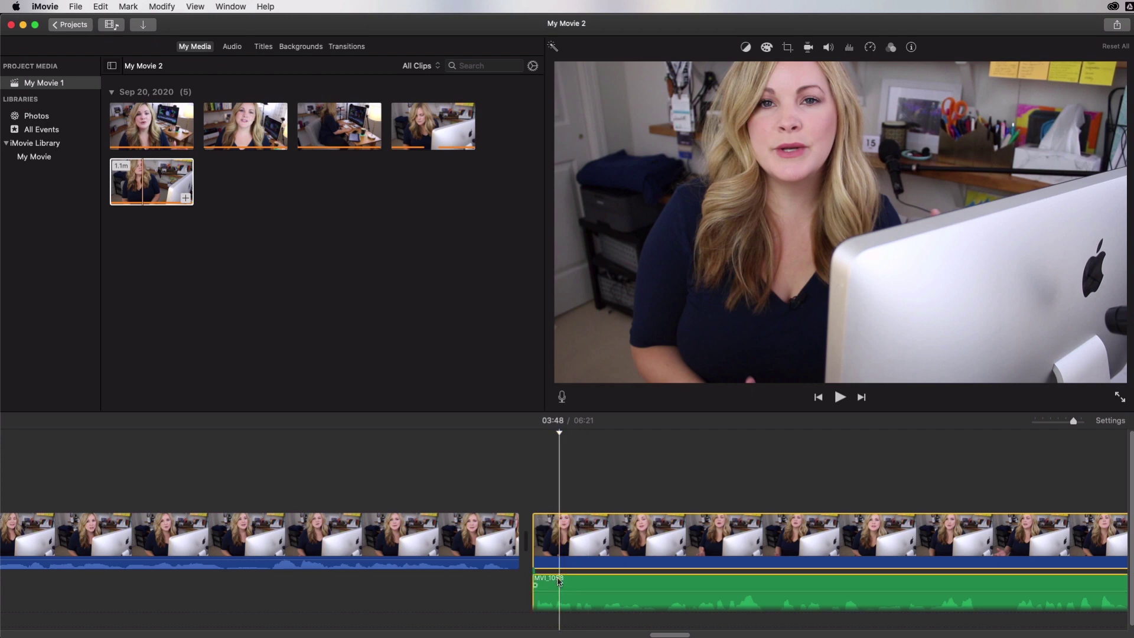
pyautogui.press('super+b')
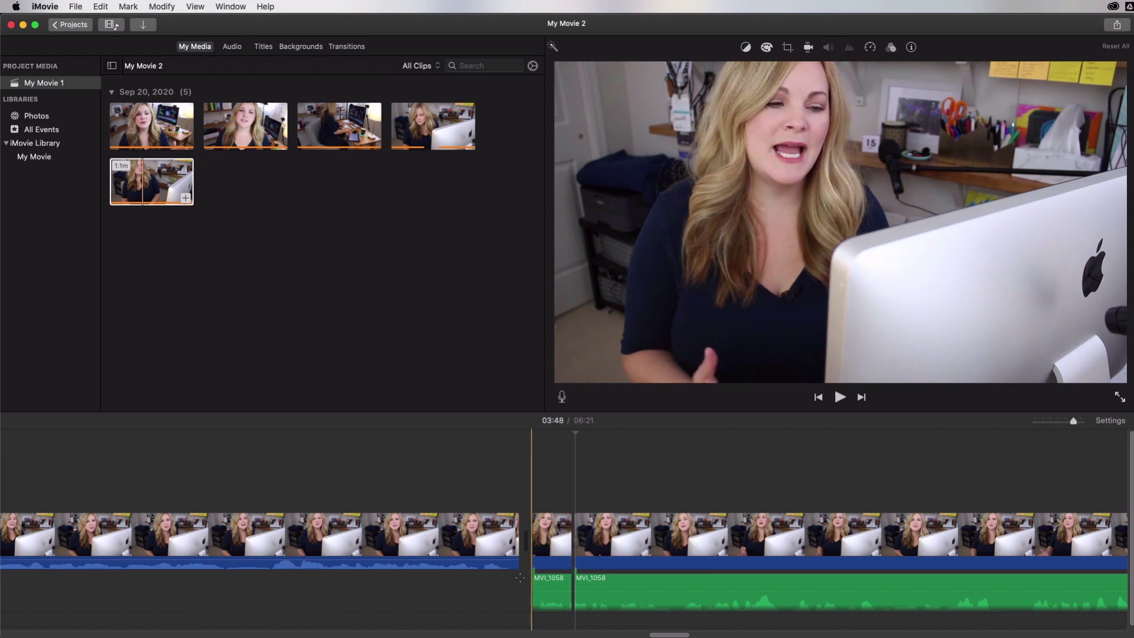
# Step: Slide the short audio piece left under the previous clip's end and delete the leftover video piece
pyautogui.click(537, 585)
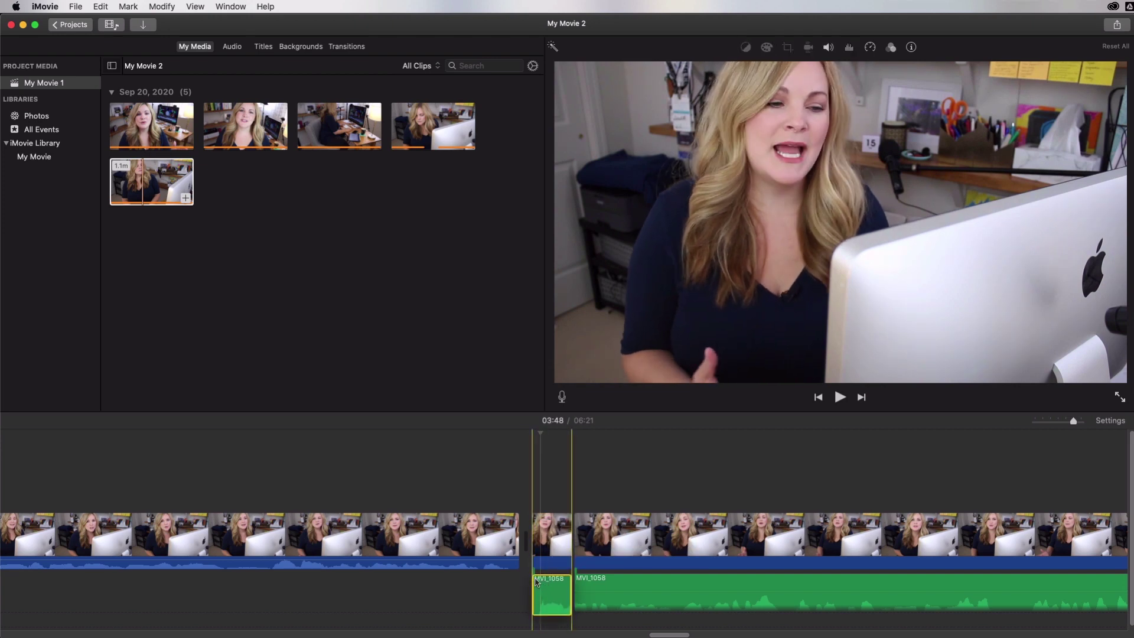
pyautogui.moveTo(538, 582); pyautogui.dragTo(508, 582)
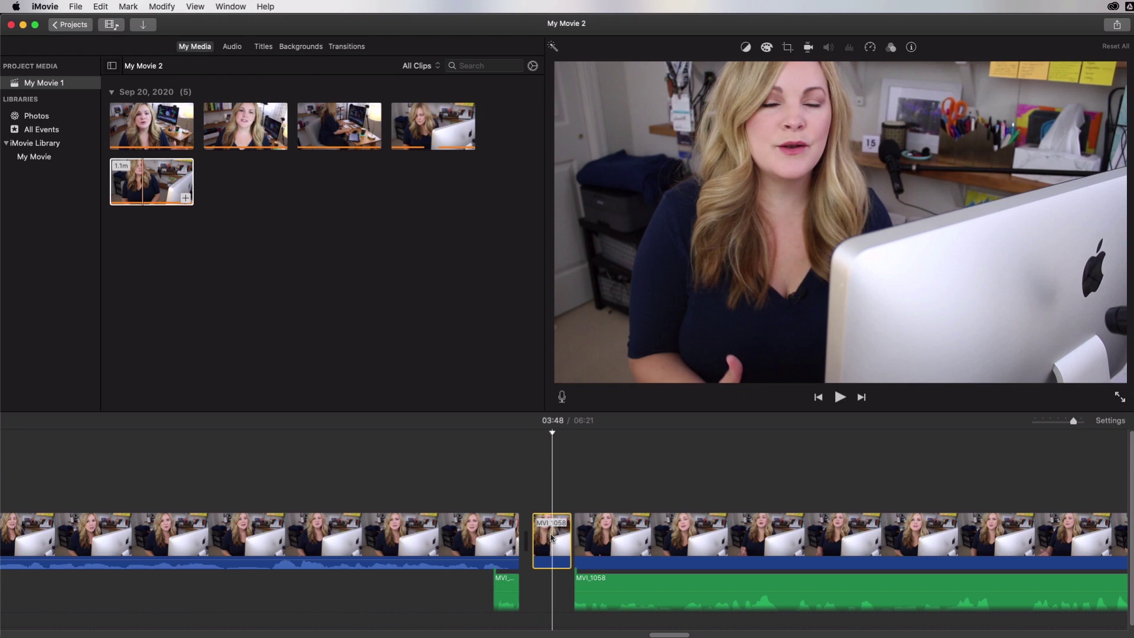
pyautogui.press('Delete')
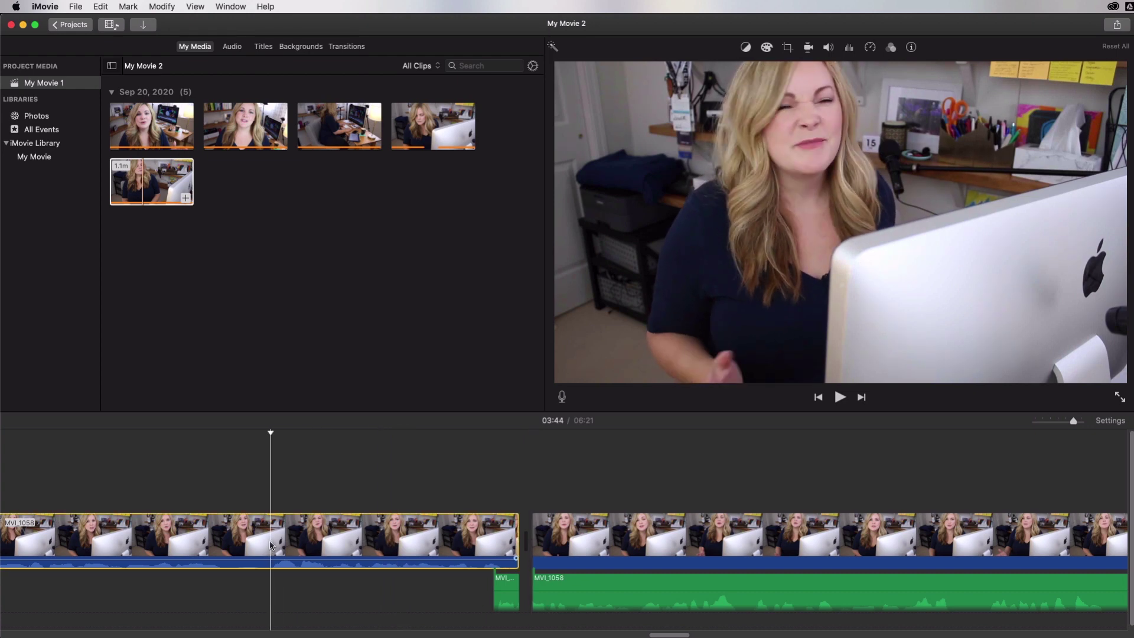
pyautogui.press('space')
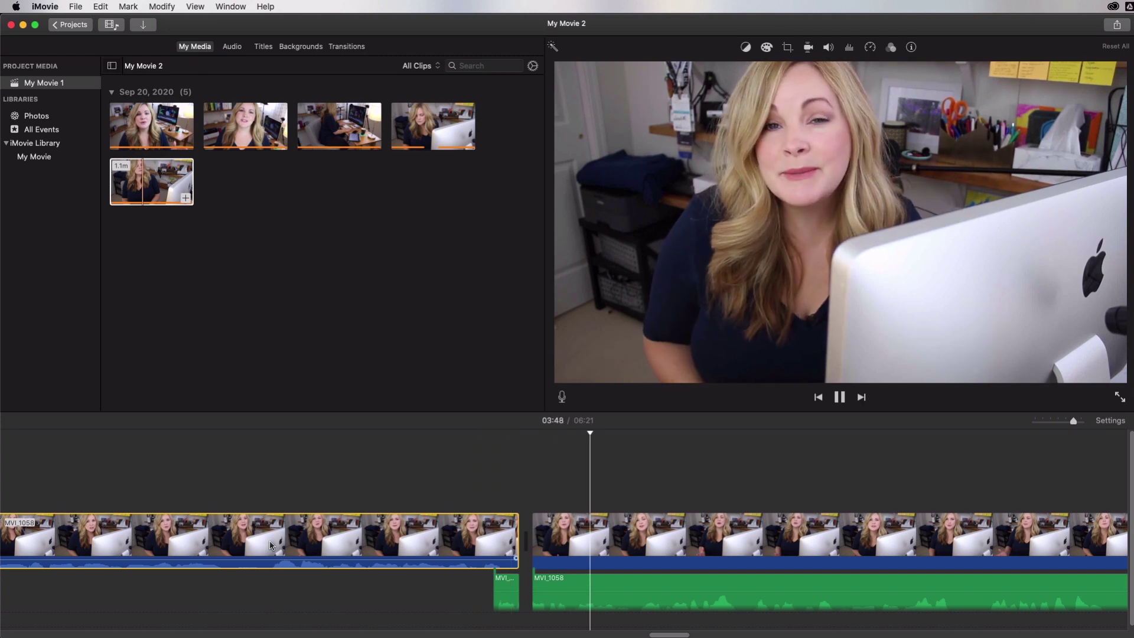
pyautogui.press('space')
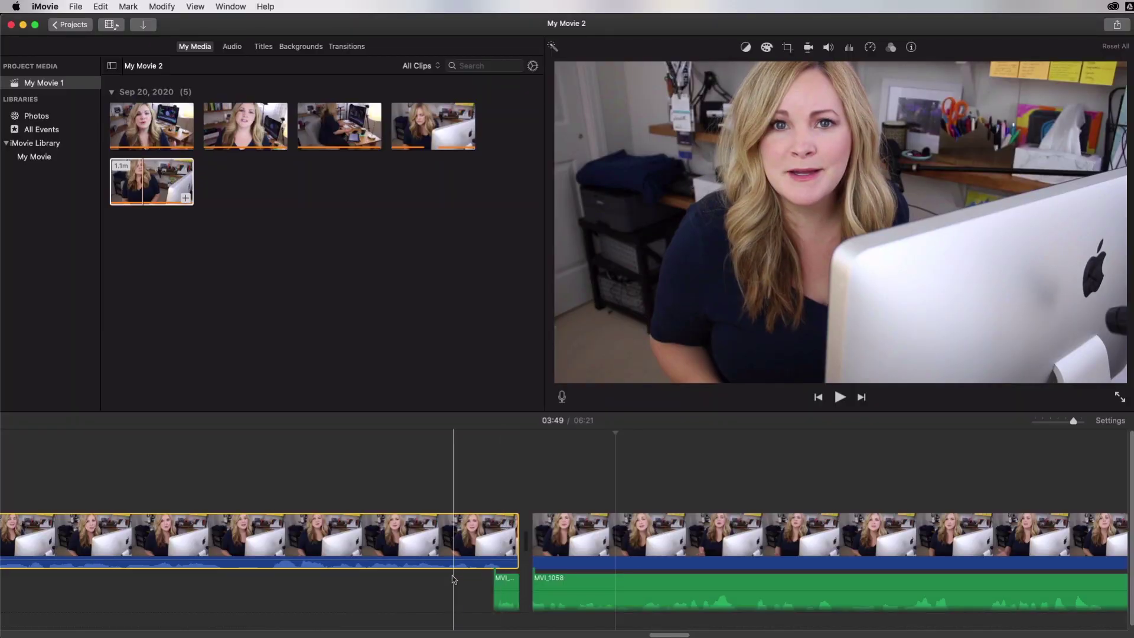
pyautogui.scroll(-1, 532, 532)
pyautogui.click(557, 532)
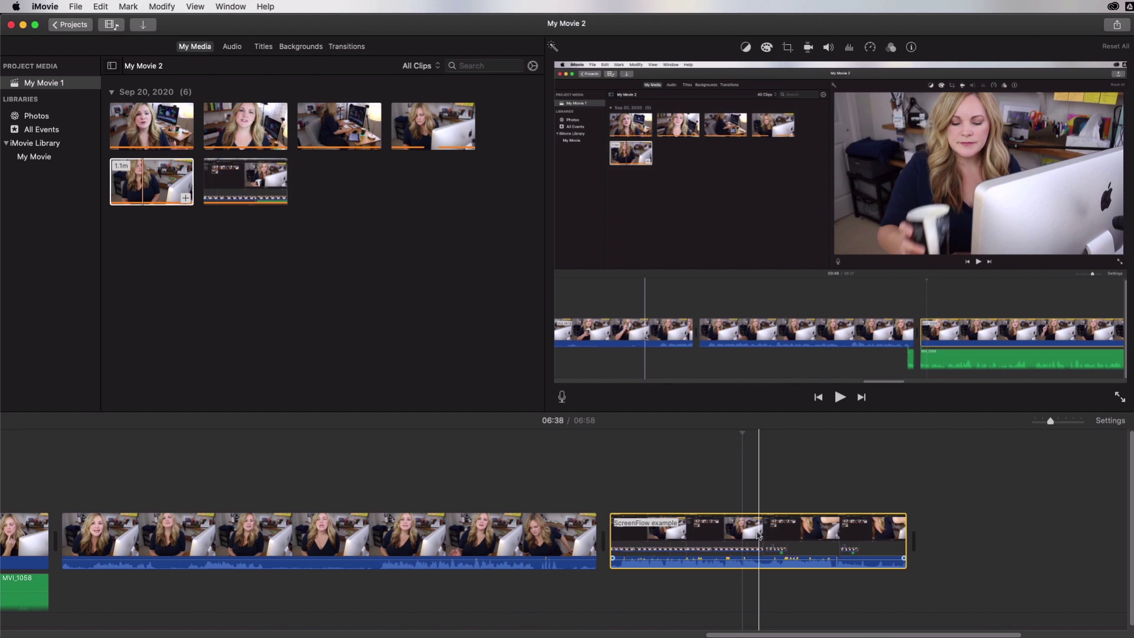
# Step: Select the ScreenFlow example screencast clip in the project media
pyautogui.click(240, 179)
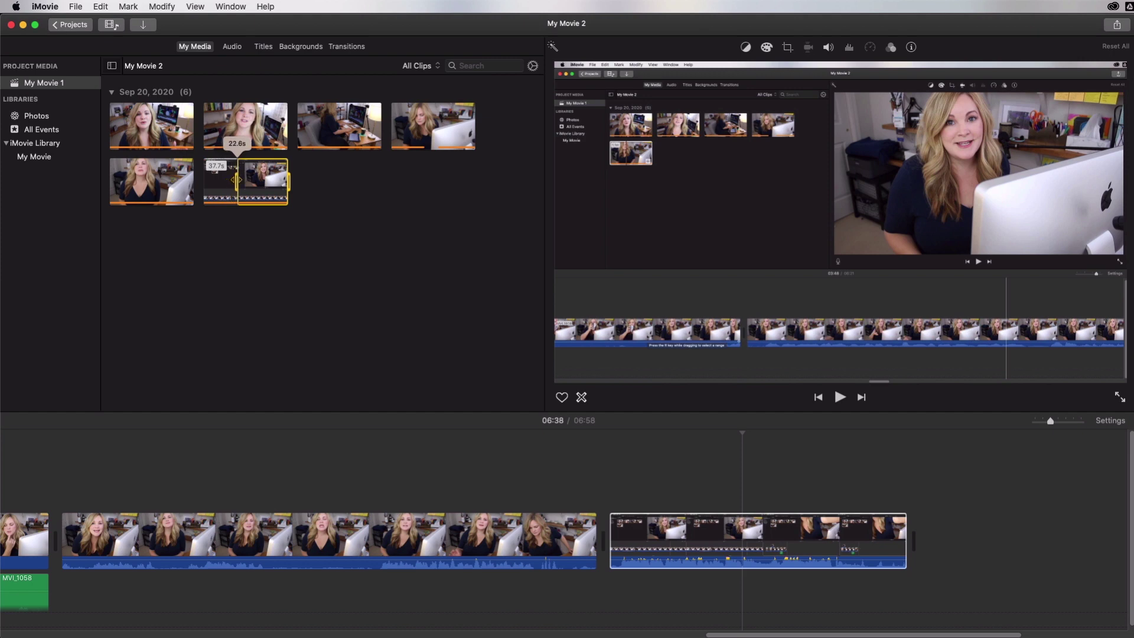
# Step: Narrow the screencast range to about 10 seconds and connect it above the intro footage
pyautogui.moveTo(235, 181); pyautogui.dragTo(257, 183)
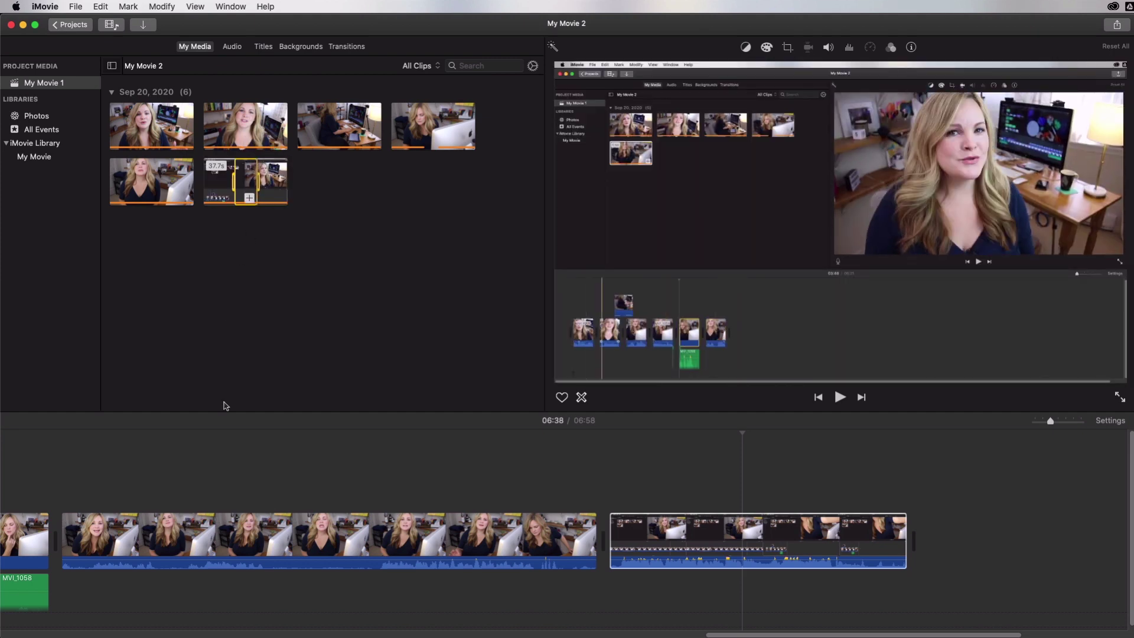
pyautogui.hscroll(-15, 189, 511)
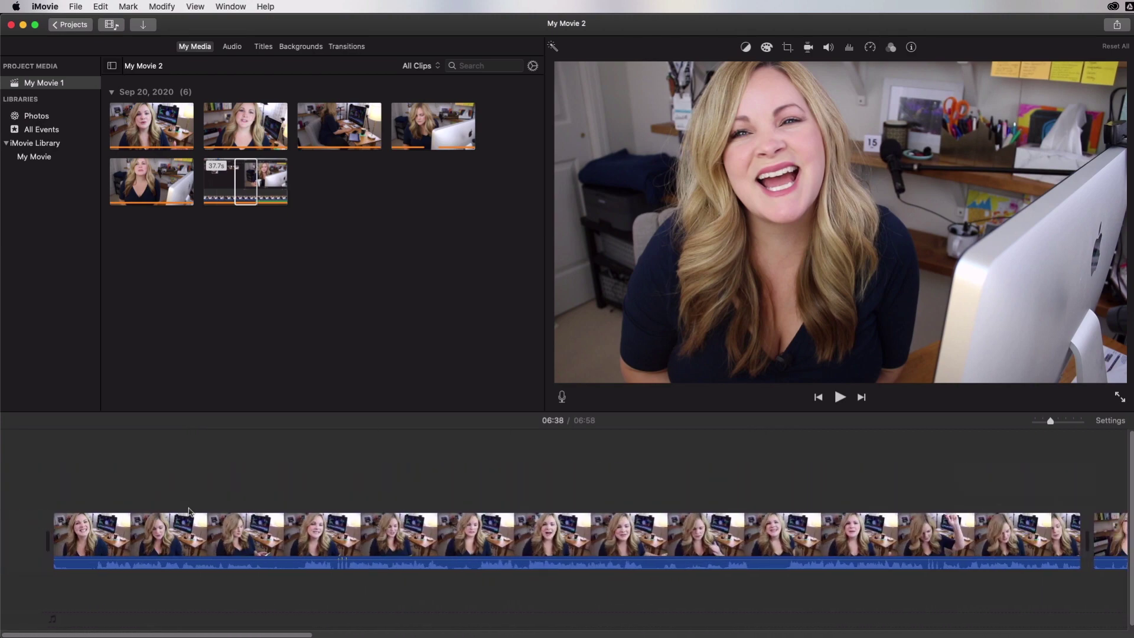
pyautogui.click(244, 173)
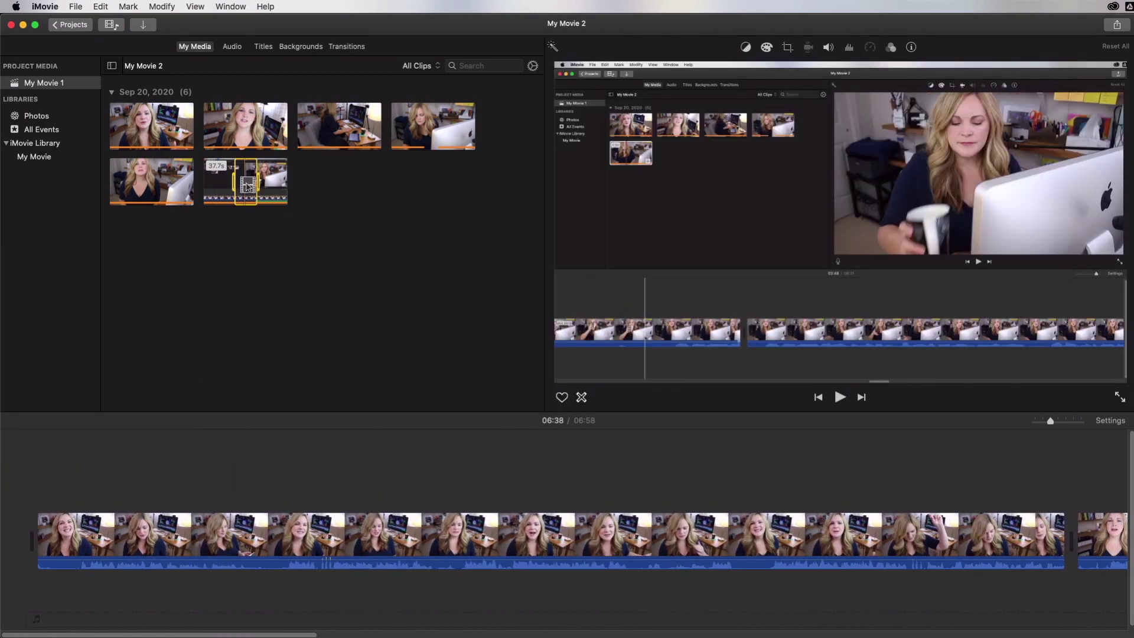
pyautogui.moveTo(308, 369); pyautogui.dragTo(366, 488)
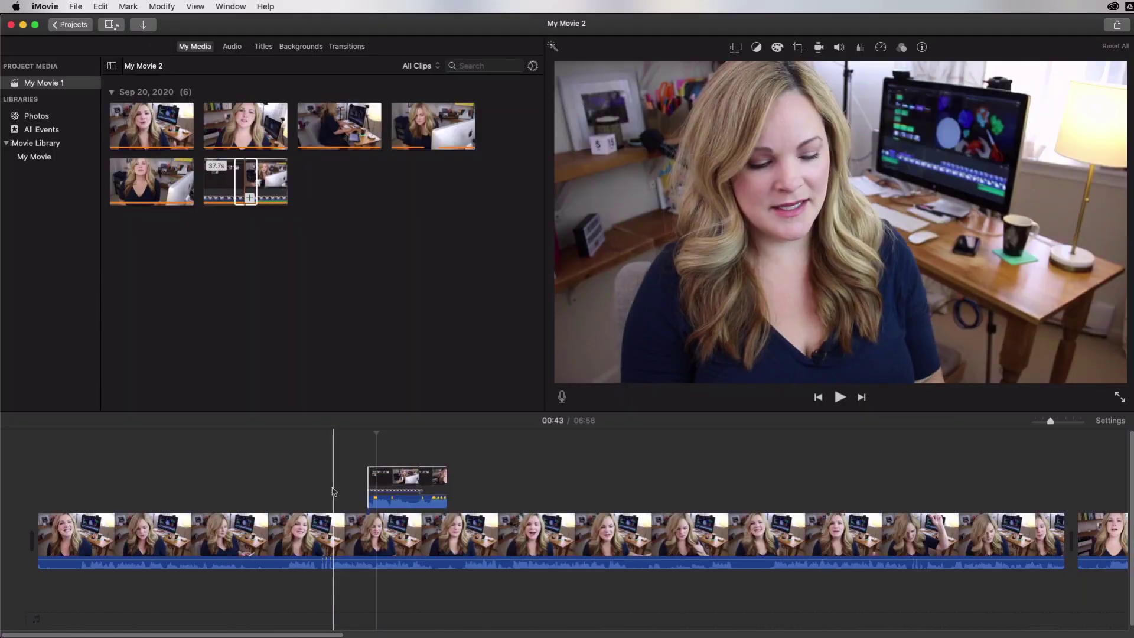
# Step: Lower the screencast cutaway's volume to 0% and play back the intro around it
pyautogui.click(376, 488)
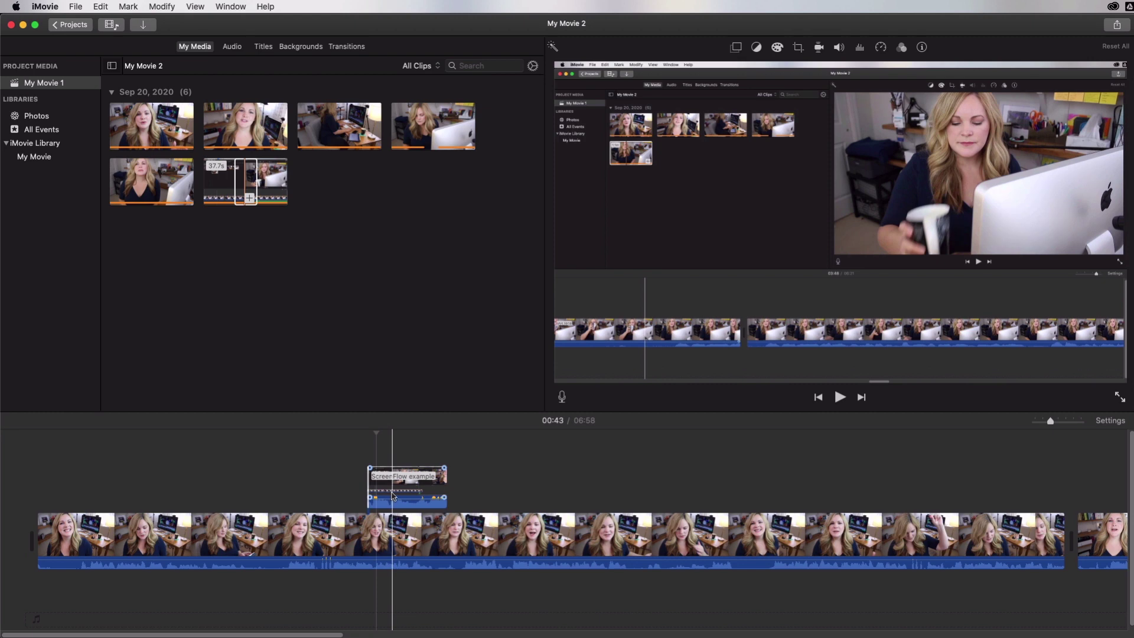
pyautogui.moveTo(399, 495); pyautogui.dragTo(398, 496)
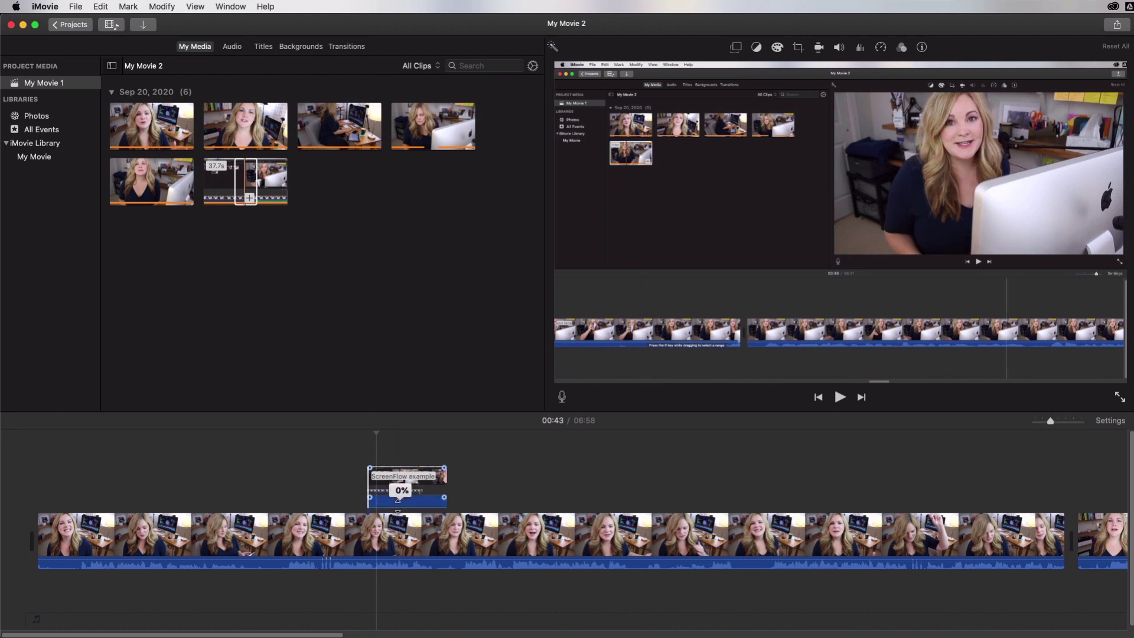
pyautogui.click(360, 496)
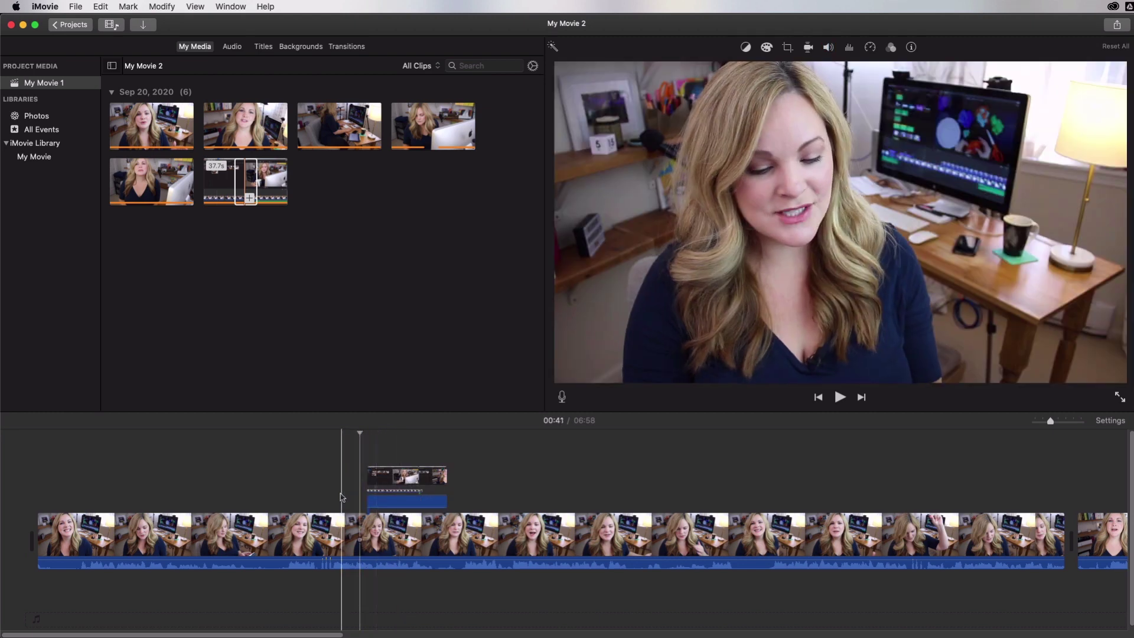
pyautogui.press('space')
pyautogui.click(417, 485)
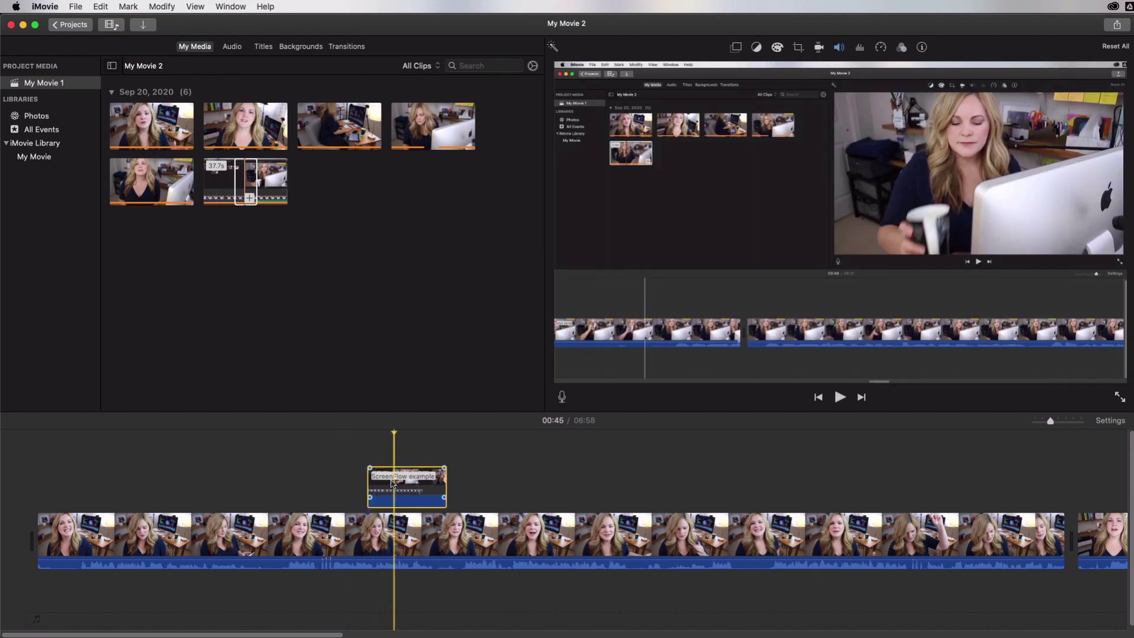
# Step: Move the cutaway later along the intro, review 01:00–01:12, and trim its end shorter
pyautogui.moveTo(417, 486); pyautogui.dragTo(568, 486)
pyautogui.click(509, 518)
pyautogui.press('space')
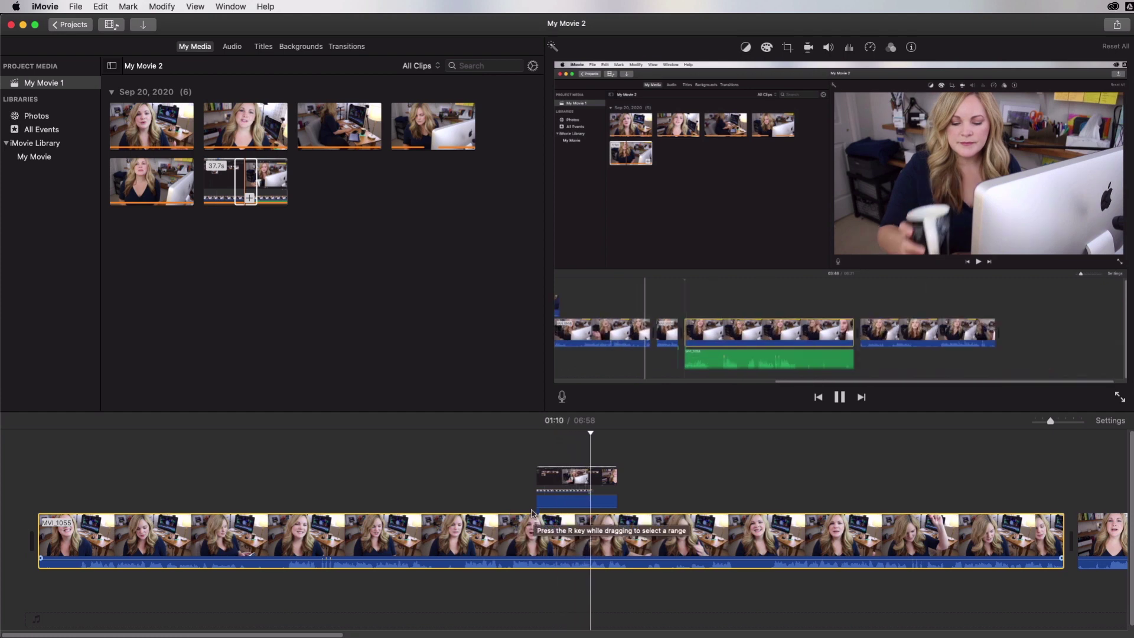
pyautogui.press('space')
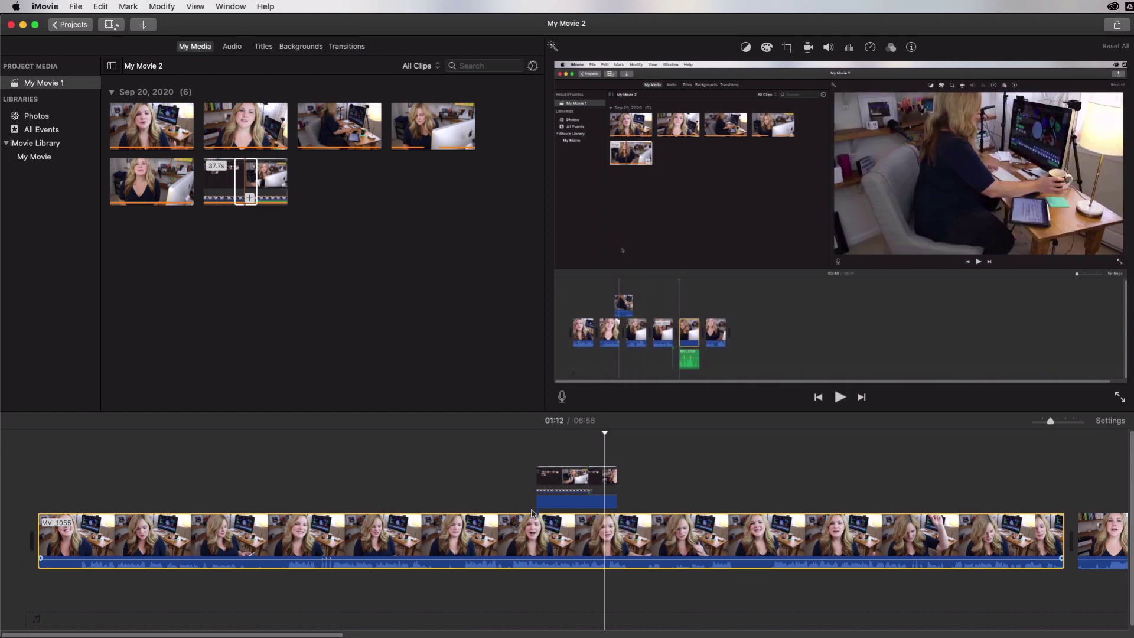
pyautogui.click(559, 502)
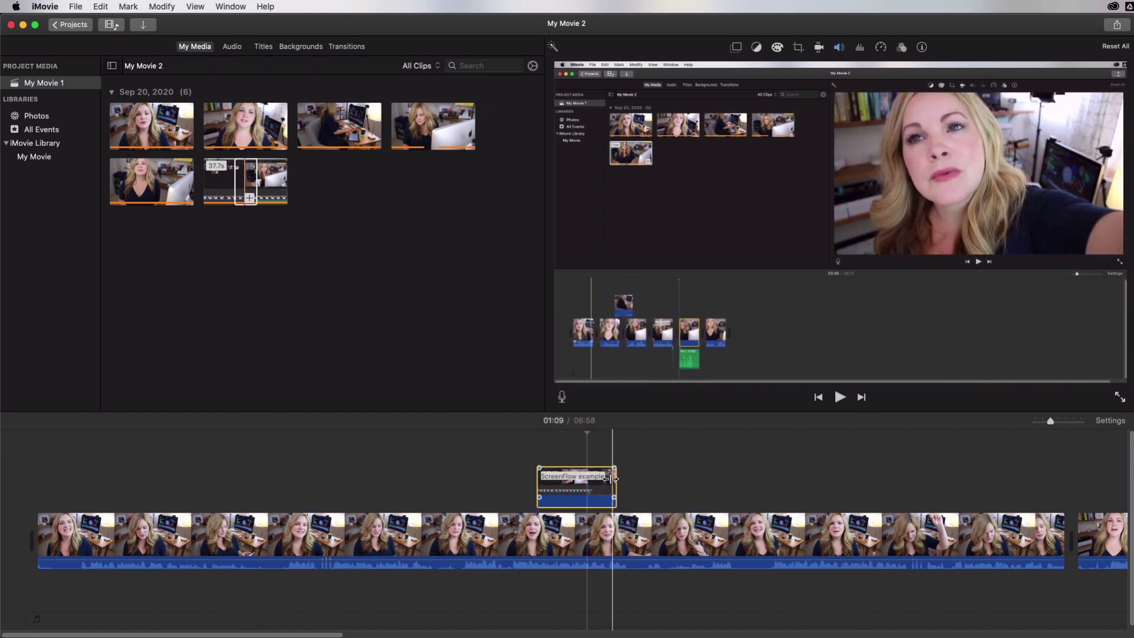
pyautogui.moveTo(616, 479); pyautogui.dragTo(606, 479)
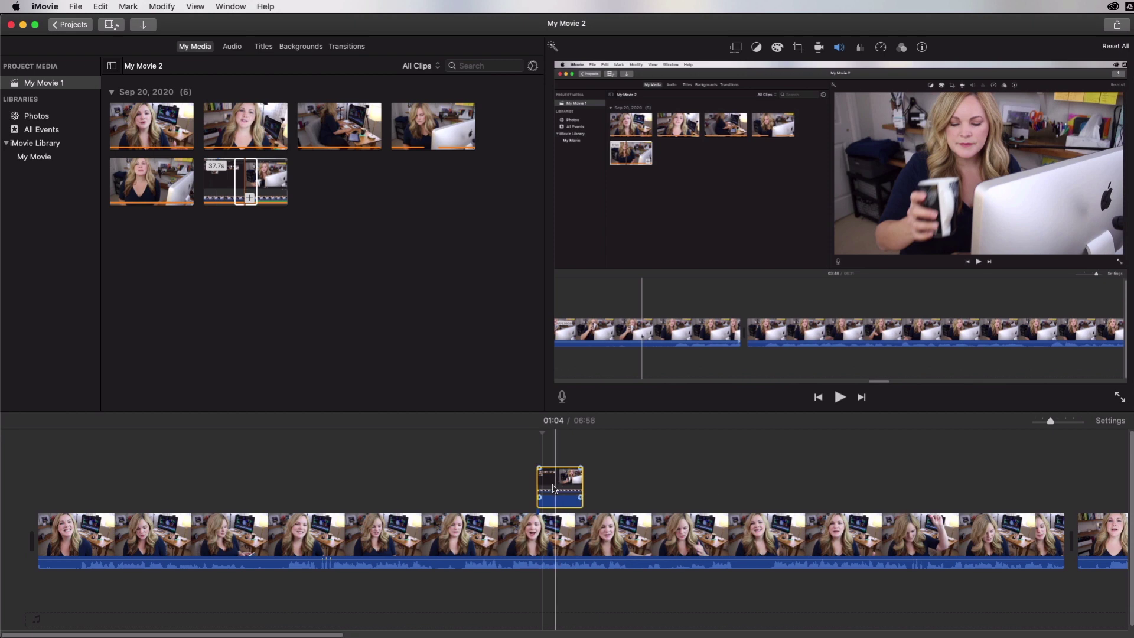
# Step: Adjust the cutaway's used range in the Clip Trimmer from the Window menu
pyautogui.click(217, 7)
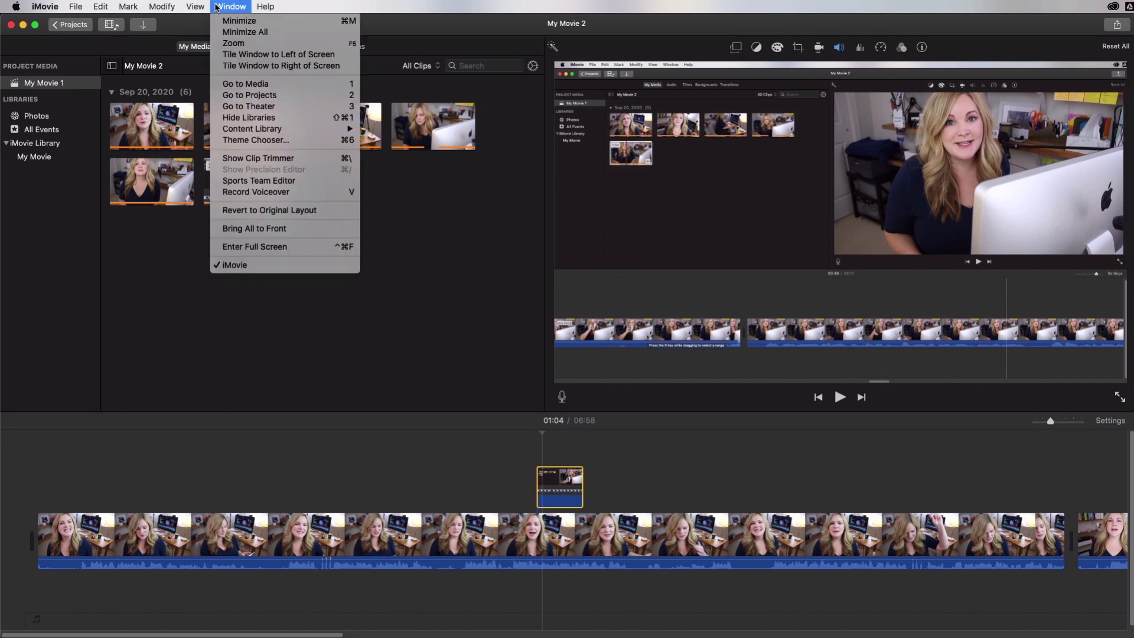
pyautogui.click(258, 158)
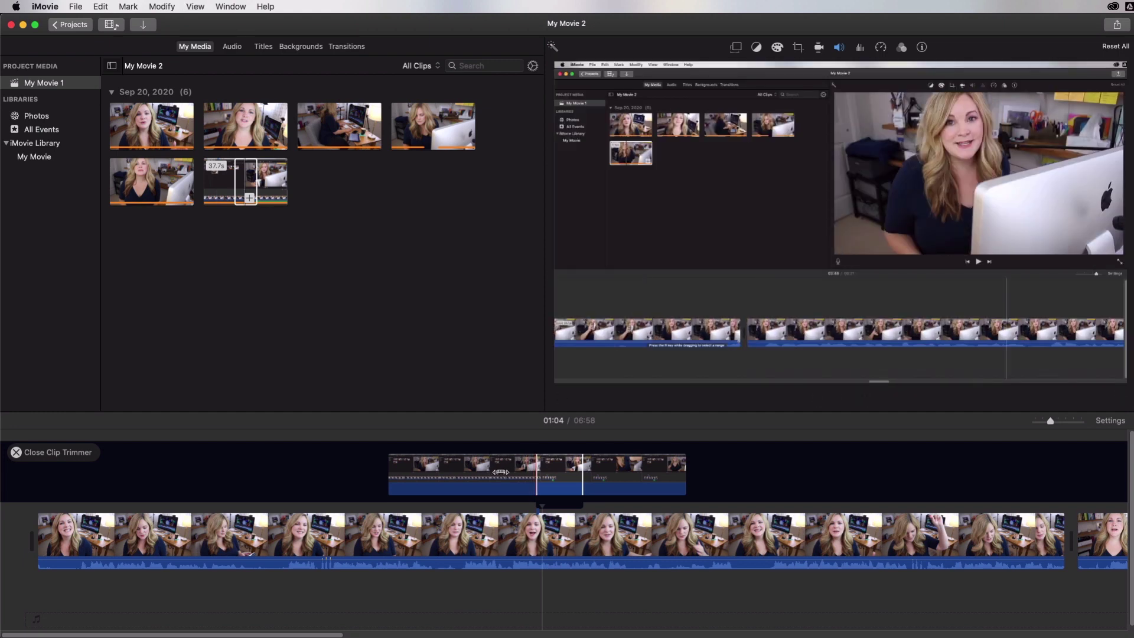
pyautogui.click(510, 519)
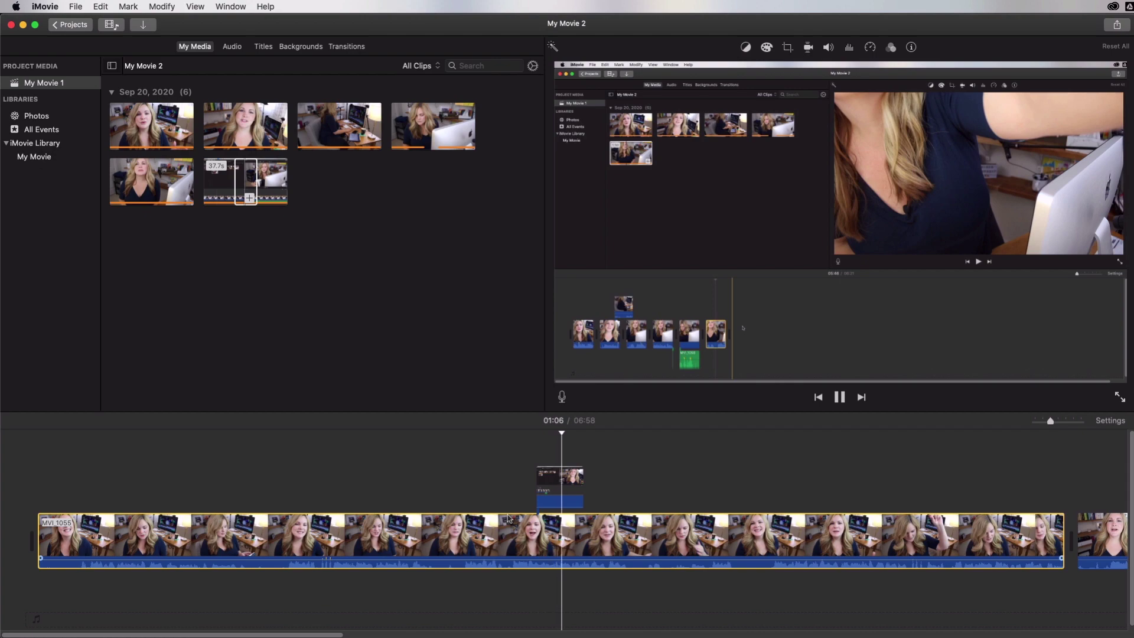
# Step: Trim the cutaway's end even shorter and replay the intro from 01:03
pyautogui.press('space')
pyautogui.moveTo(583, 484); pyautogui.dragTo(565, 485)
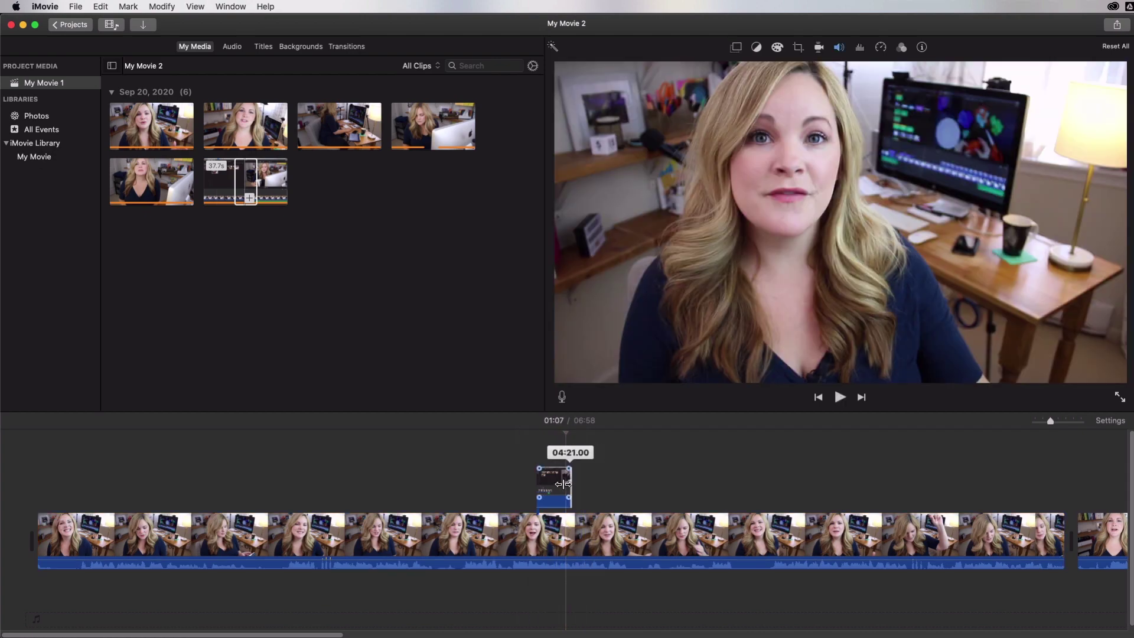
pyautogui.click(528, 479)
pyautogui.press('space')
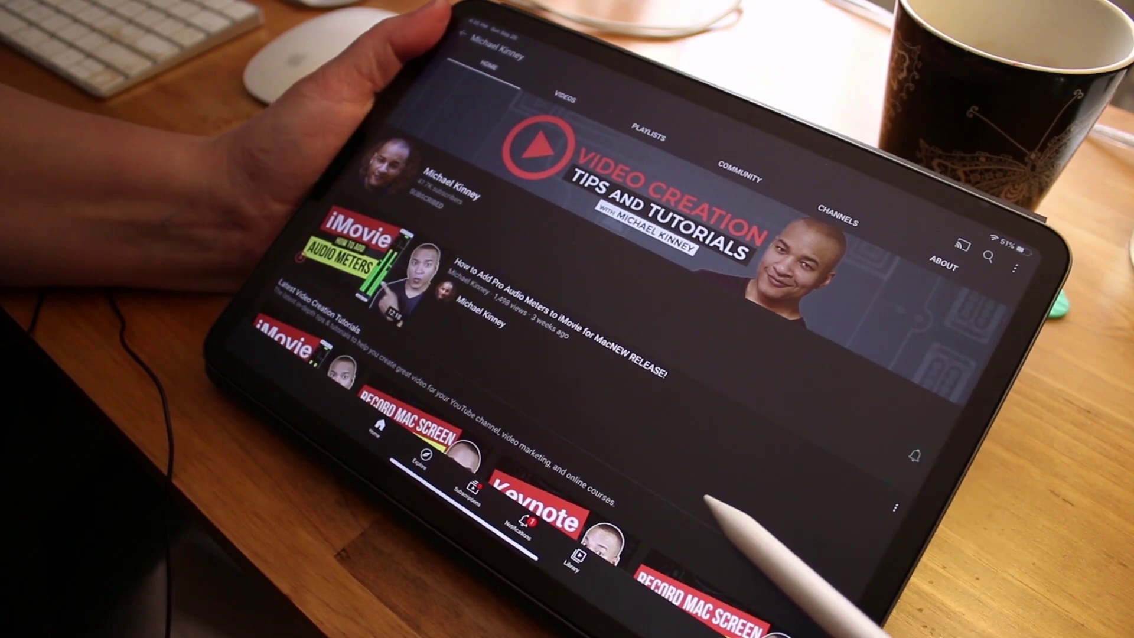
# Step: Find the iMovie Tutorials playlist and play the Pro-Level Editing Precision Editor tutorial
pyautogui.scroll(-5, 706, 497)
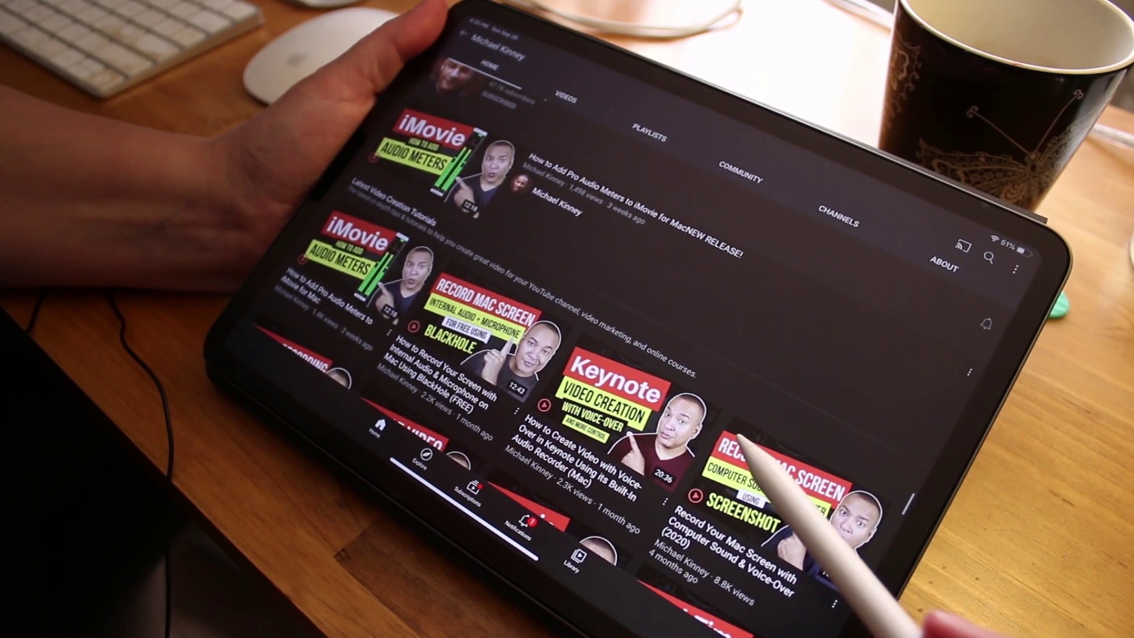
pyautogui.scroll(-10, 768, 490)
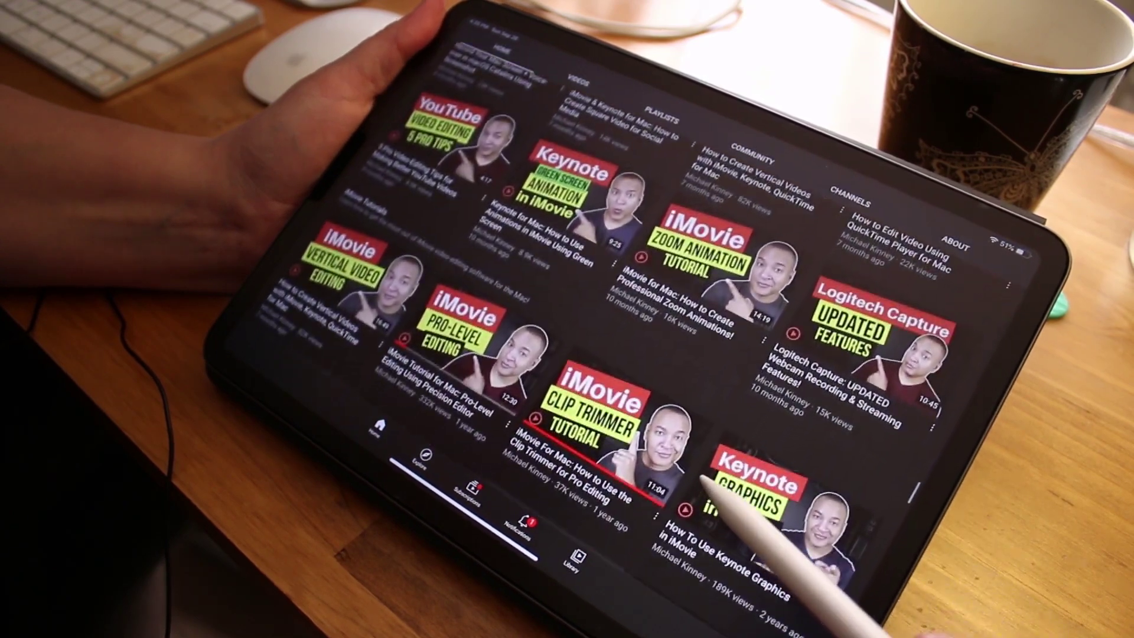
pyautogui.scroll(-5, 762, 473)
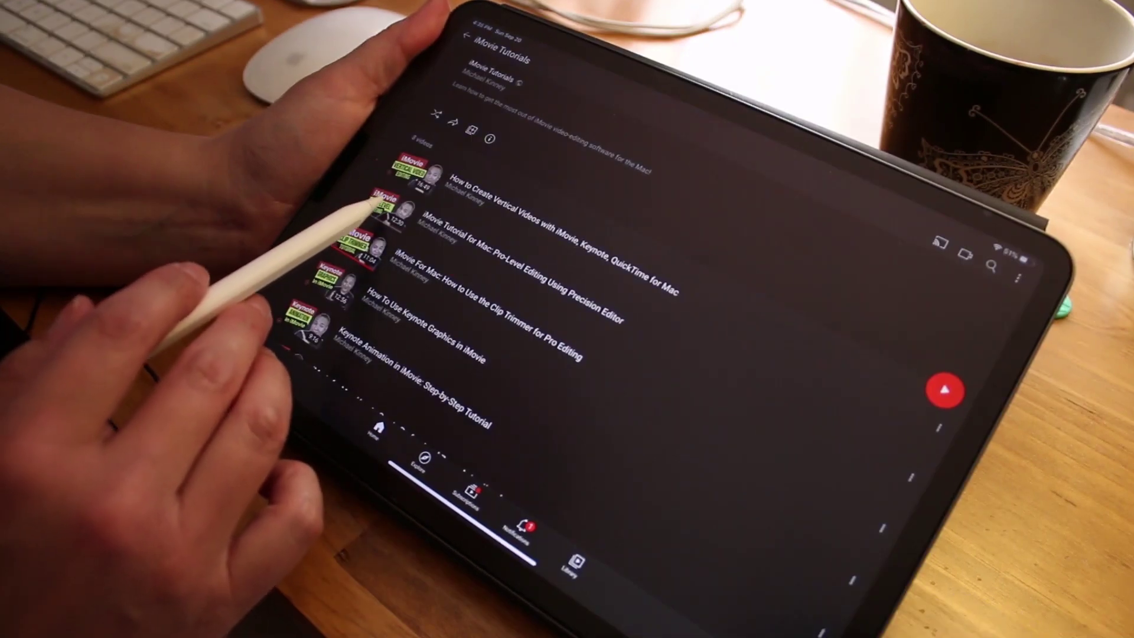
pyautogui.click(375, 202)
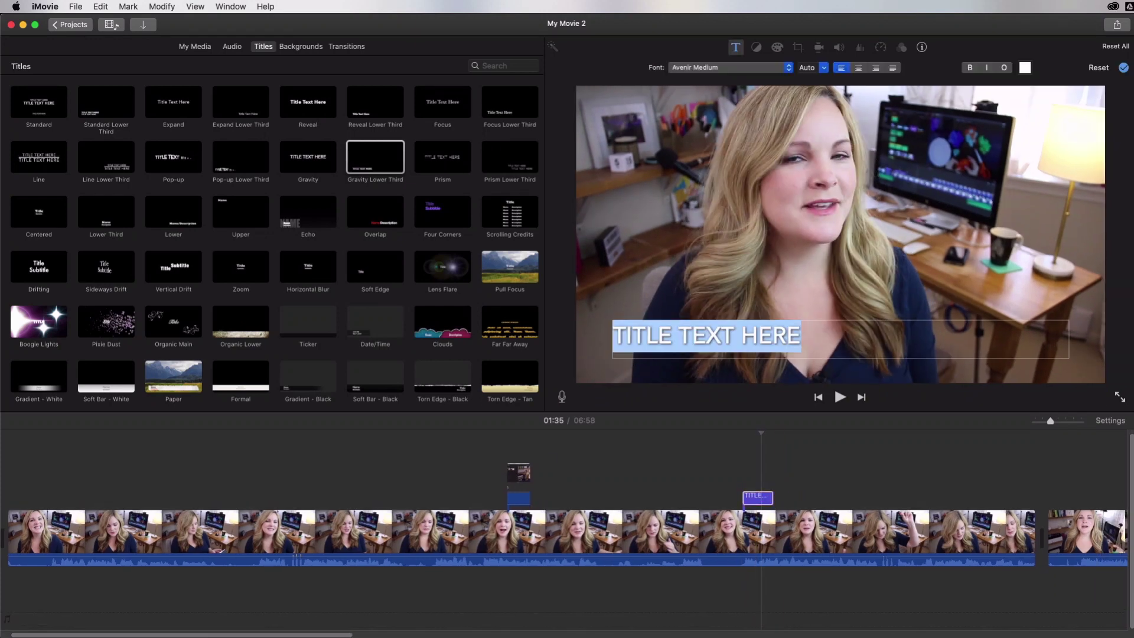
# Step: Finish entering the presenter's name in the lower-third title and preview it over the footage
pyautogui.write('h')
pyautogui.click(742, 467)
pyautogui.press('space')
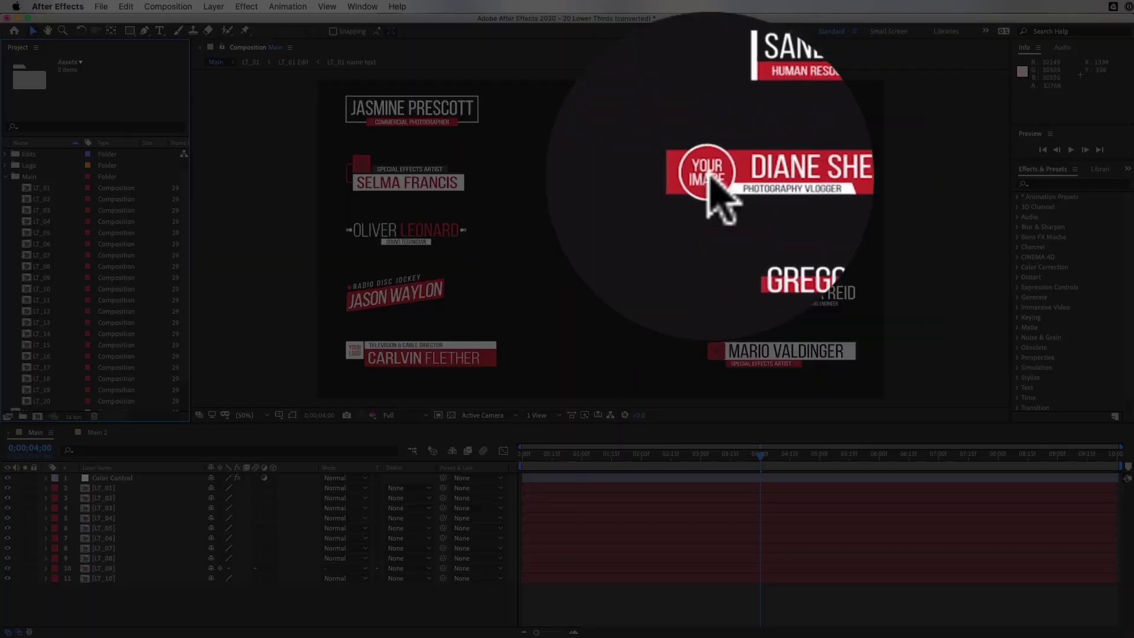
# Step: Change the lower-third name font to the 'Avi…' match and preview the animation from the start
pyautogui.click(12, 559)
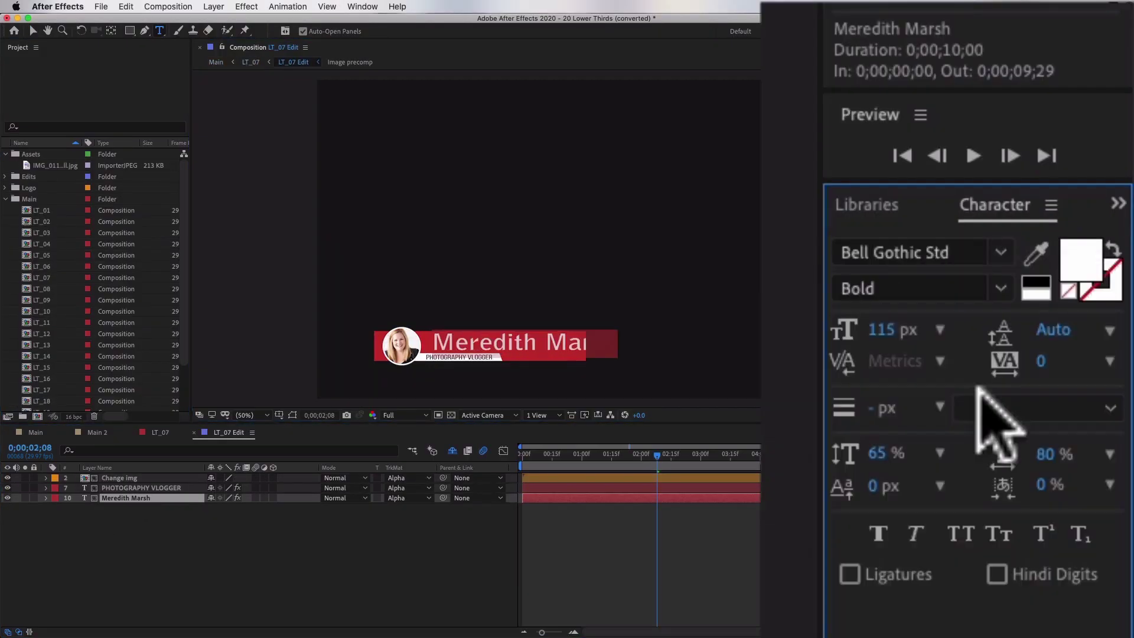
pyautogui.click(910, 252)
pyautogui.write('Avi')
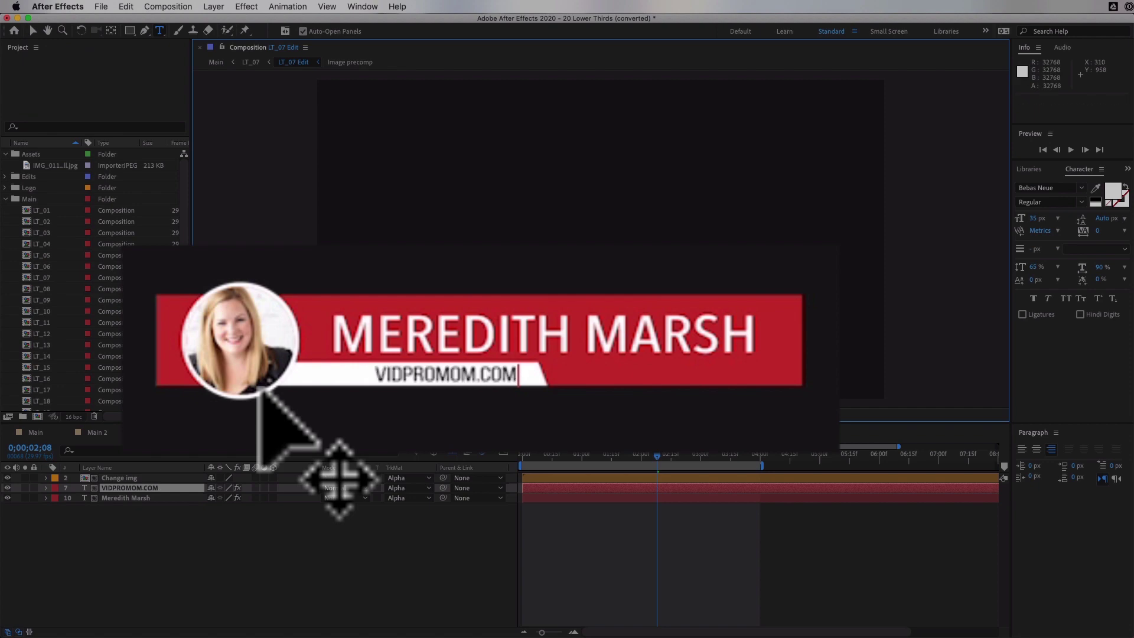
pyautogui.click(617, 455)
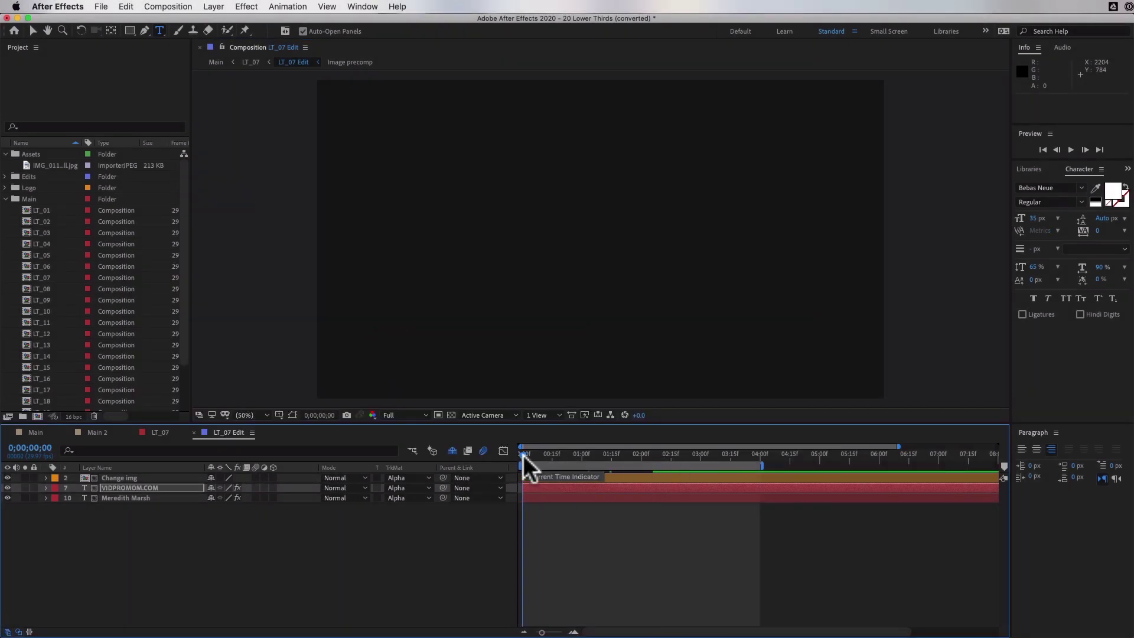
pyautogui.moveTo(523, 454); pyautogui.dragTo(725, 459)
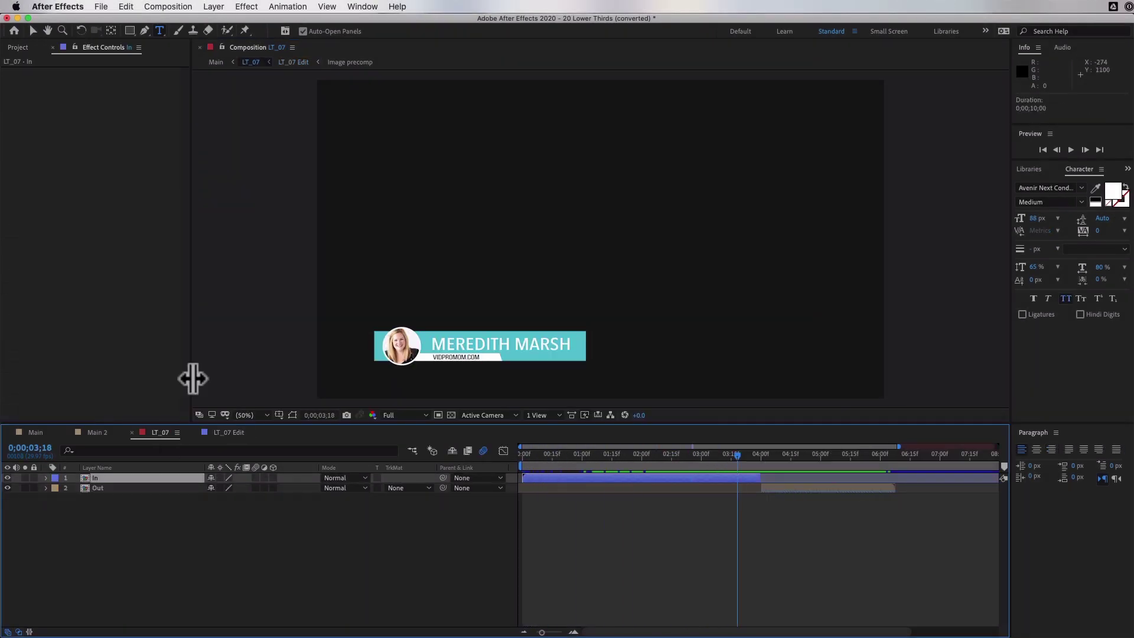
# Step: Render the lower third through the Render Queue and play the .mov above the Final Cut Pro footage
pyautogui.click(102, 6)
pyautogui.click(278, 199)
pyautogui.click(982, 473)
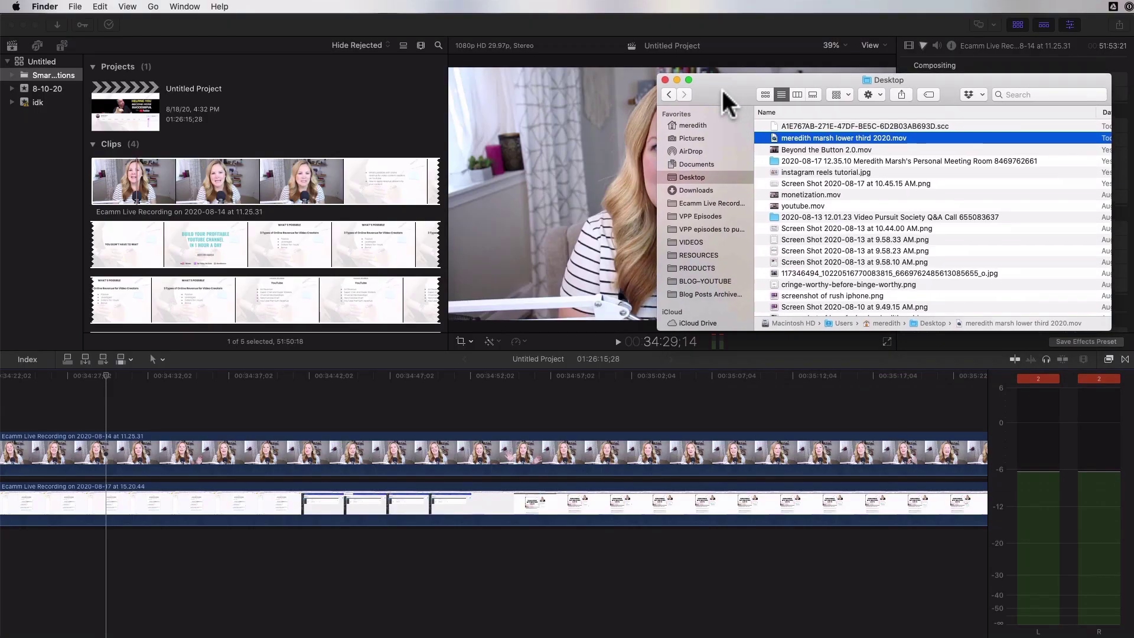
pyautogui.moveTo(844, 137); pyautogui.dragTo(112, 387)
pyautogui.press('space')
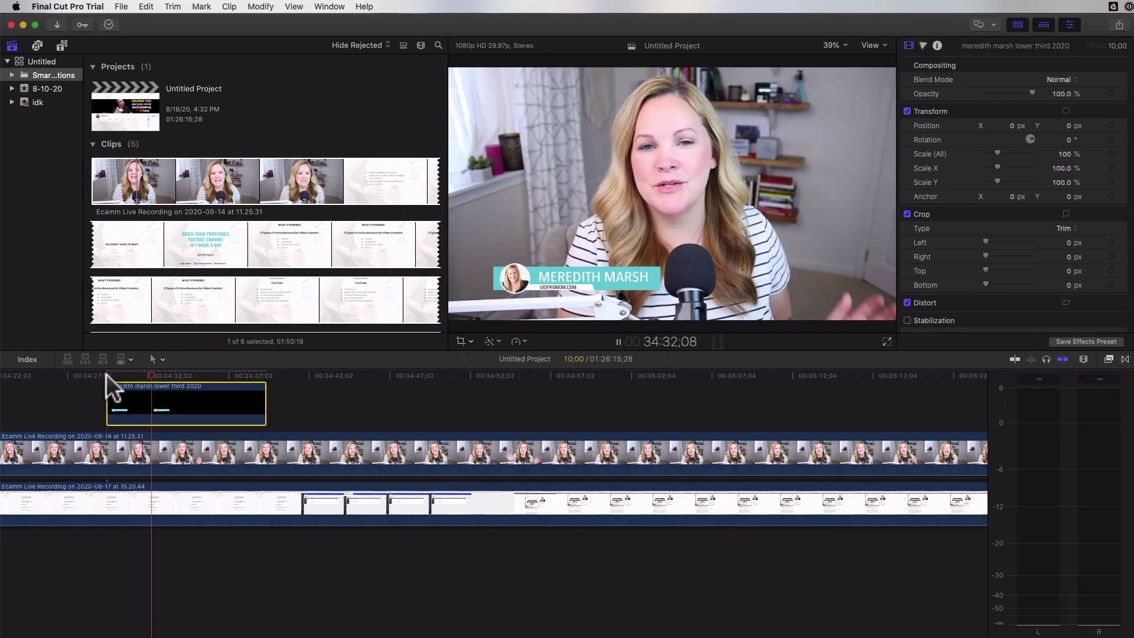